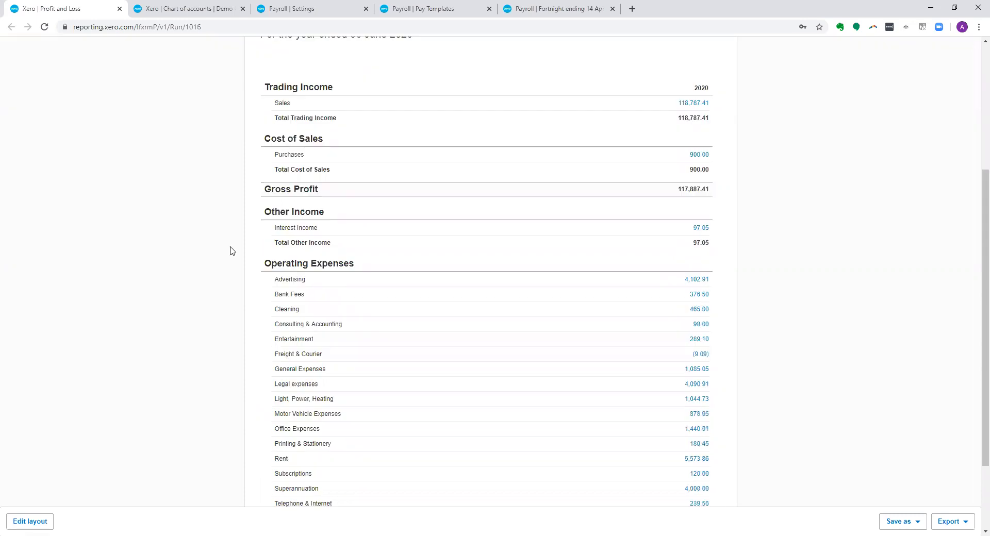
scroll(215, 338, down, 3)
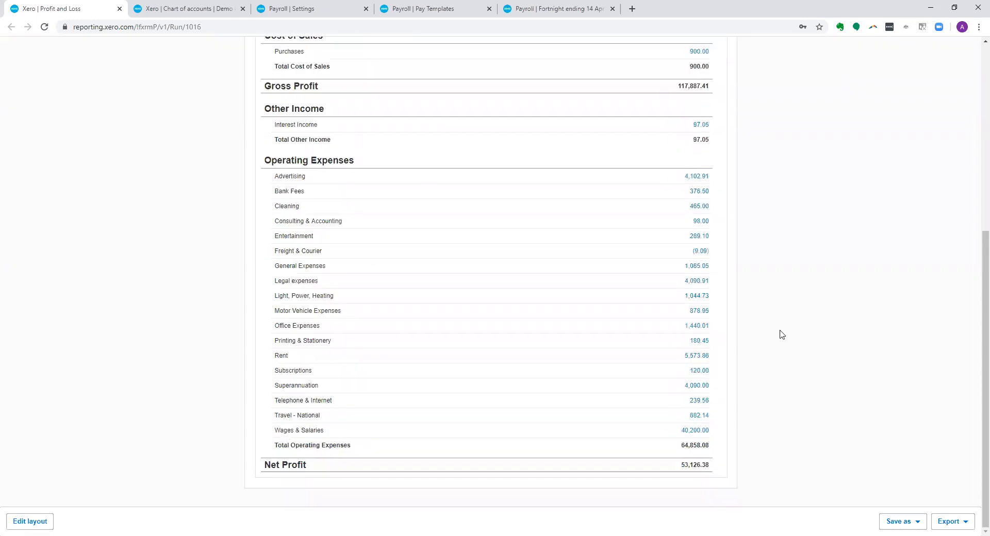
- Review the cost of sales and operating expense lines, including wages, in the Profit and Loss report
scroll(783, 334, up, 3)
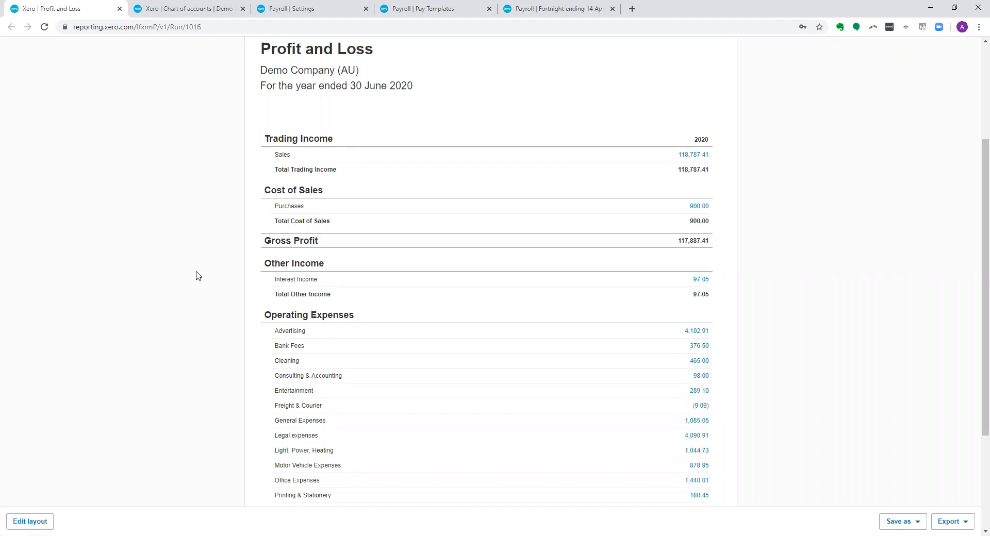
scroll(196, 276, down, 1)
scroll(196, 276, down, 1)
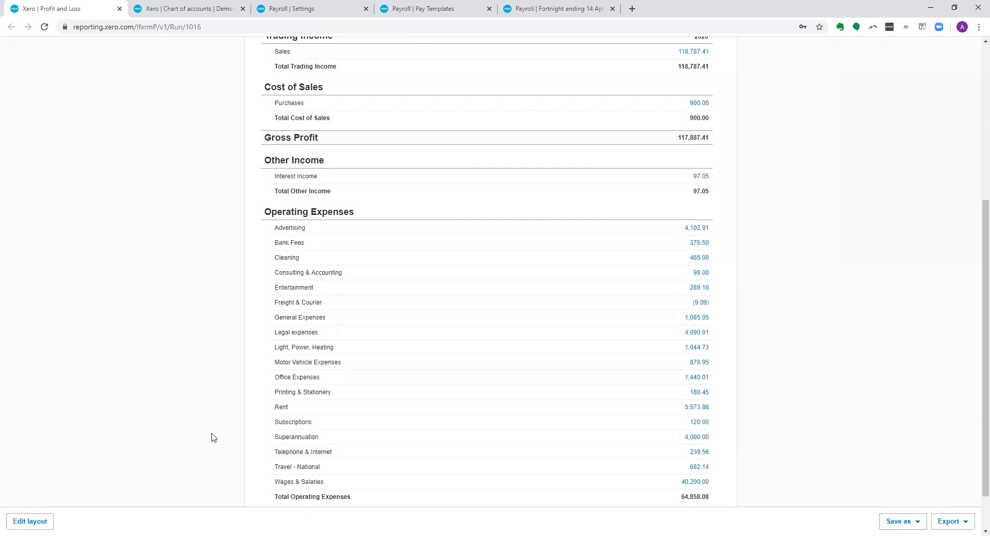
scroll(211, 438, up, 4)
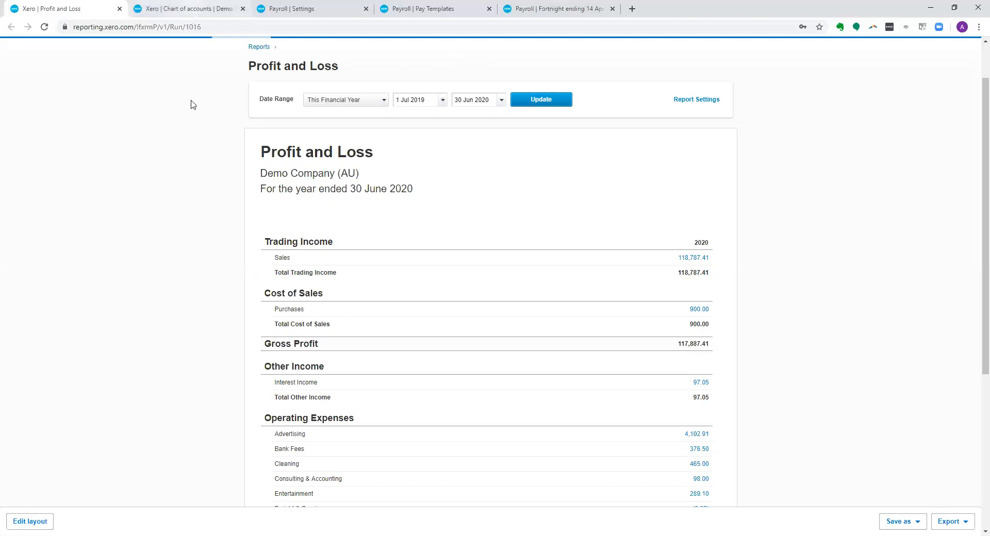
- Open the Direct Wages account (code 414) in the chart of accounts and choose Direct Costs as its account type
key(ctrl+Tab)
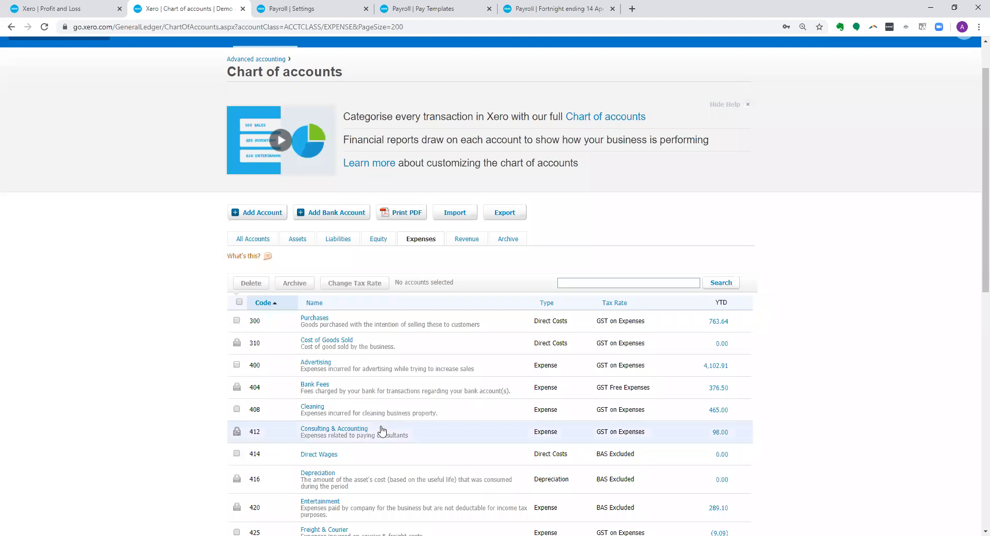
click(319, 454)
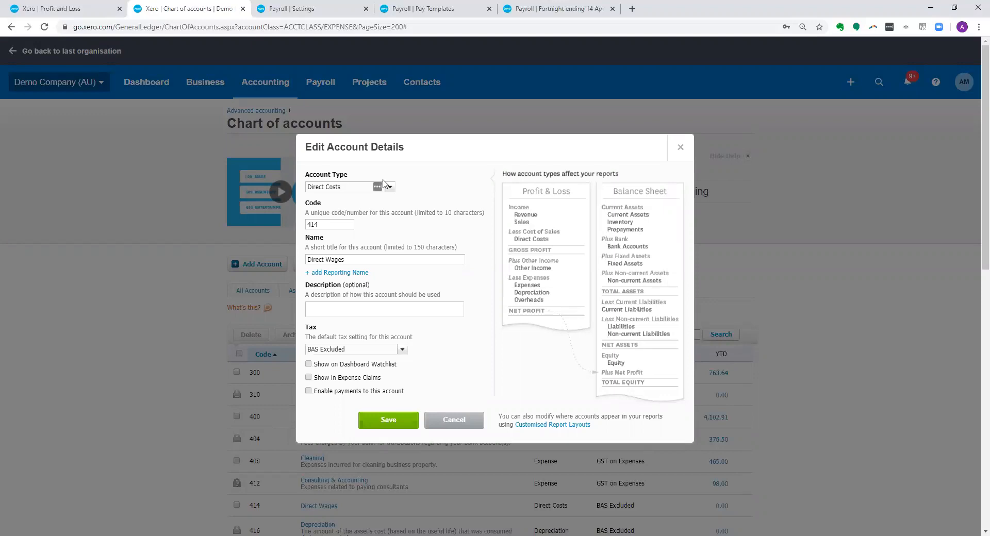
scroll(387, 241, down, 1)
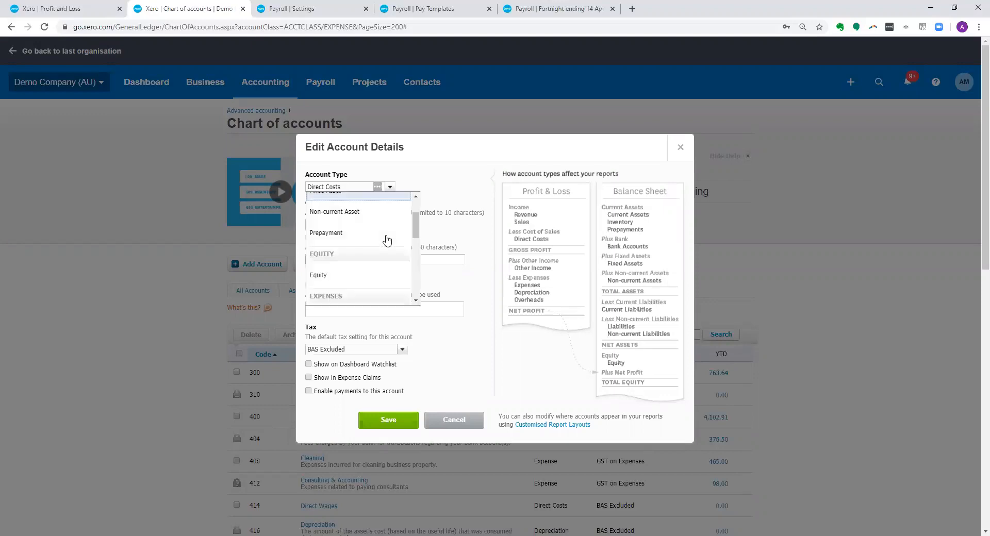
scroll(348, 285, down, 1)
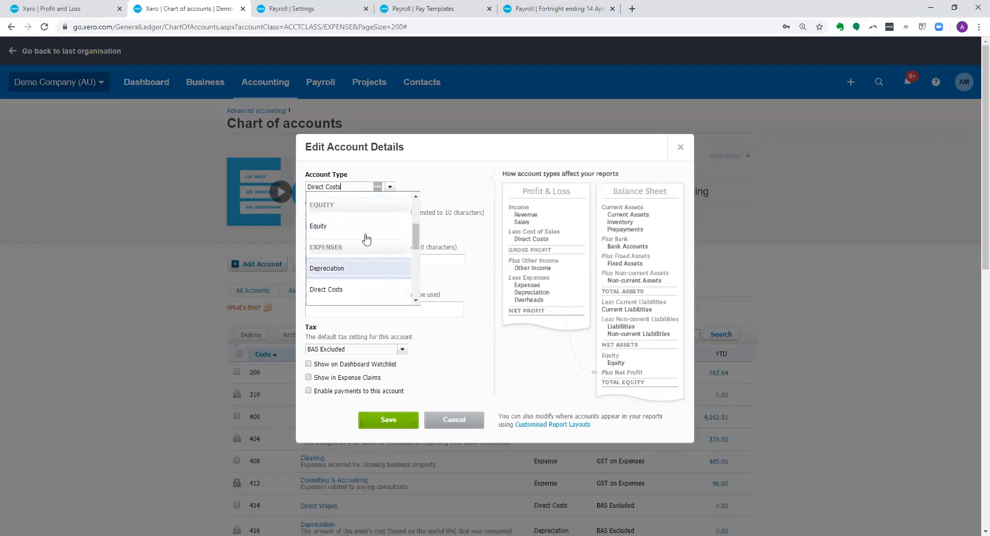
click(334, 289)
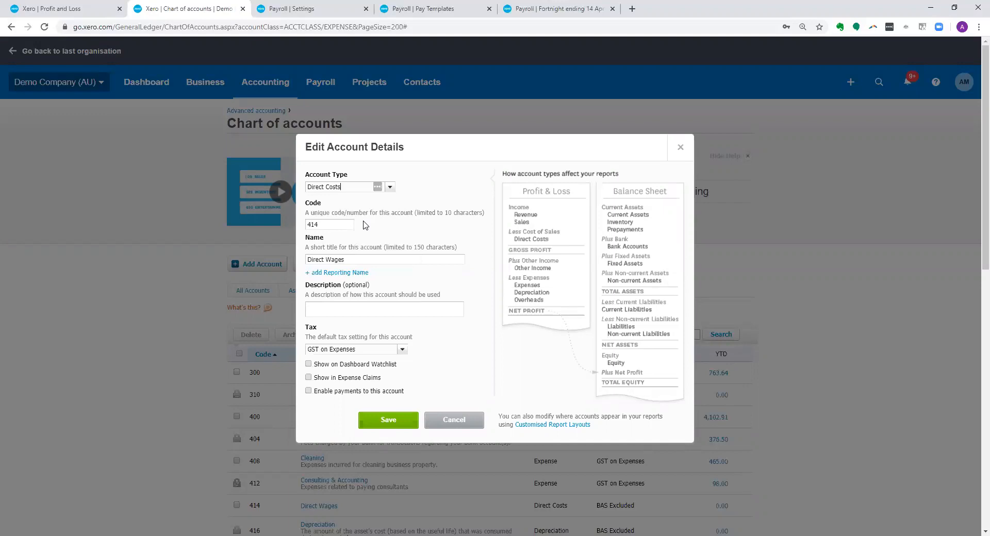
- Set the Direct Wages account's default tax to BAS Excluded and save the account
click(331, 225)
click(360, 261)
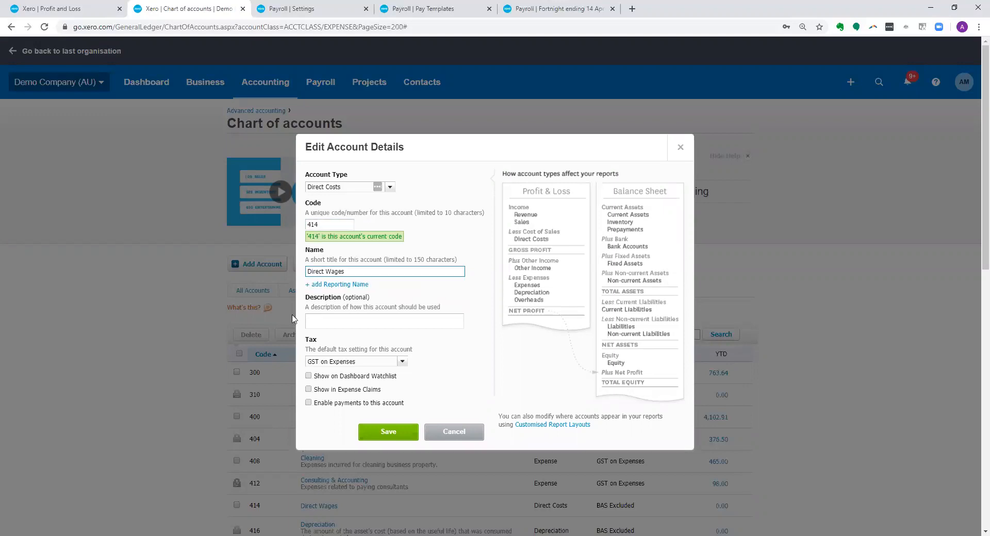
click(387, 362)
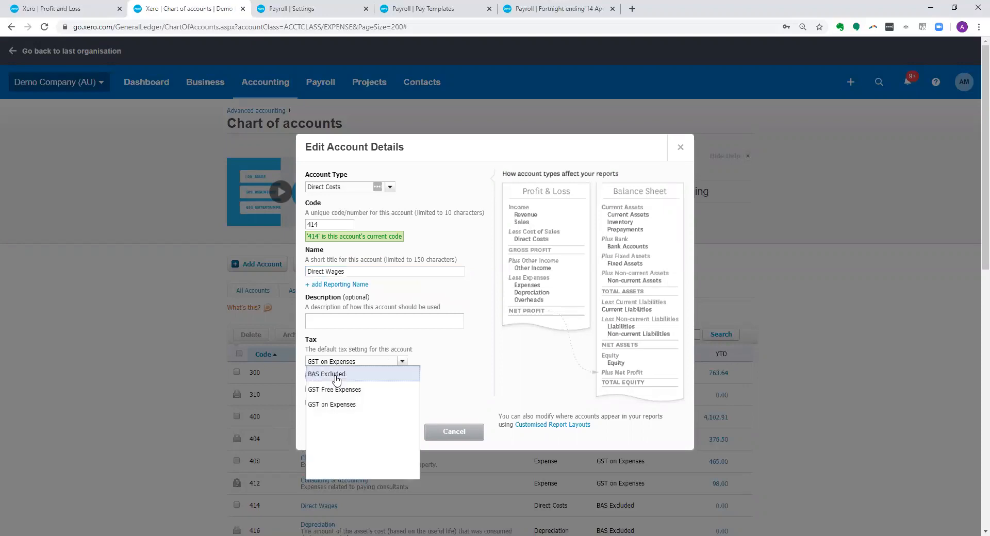
click(385, 435)
click(385, 433)
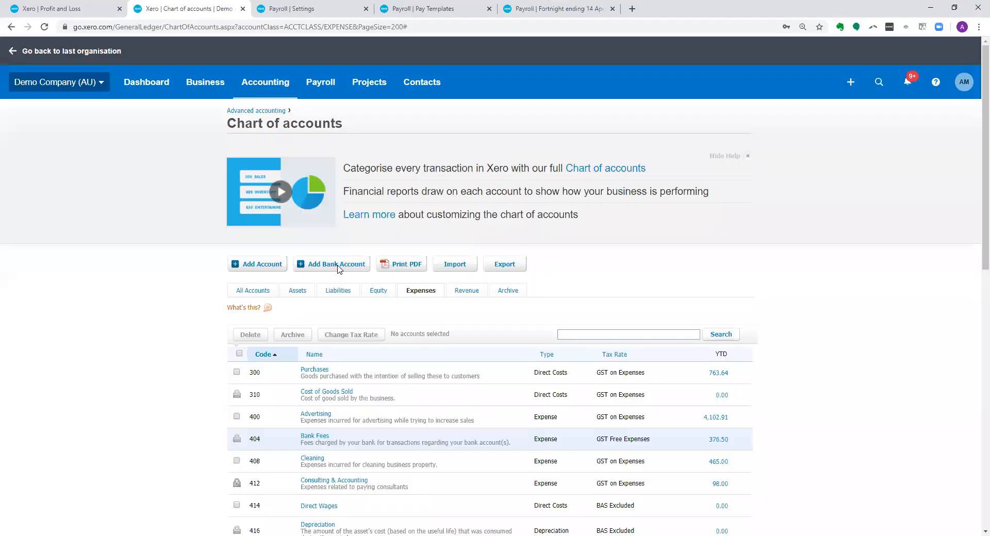
- Check the default wages and superannuation accounts in the organisation section of the payroll settings
click(324, 8)
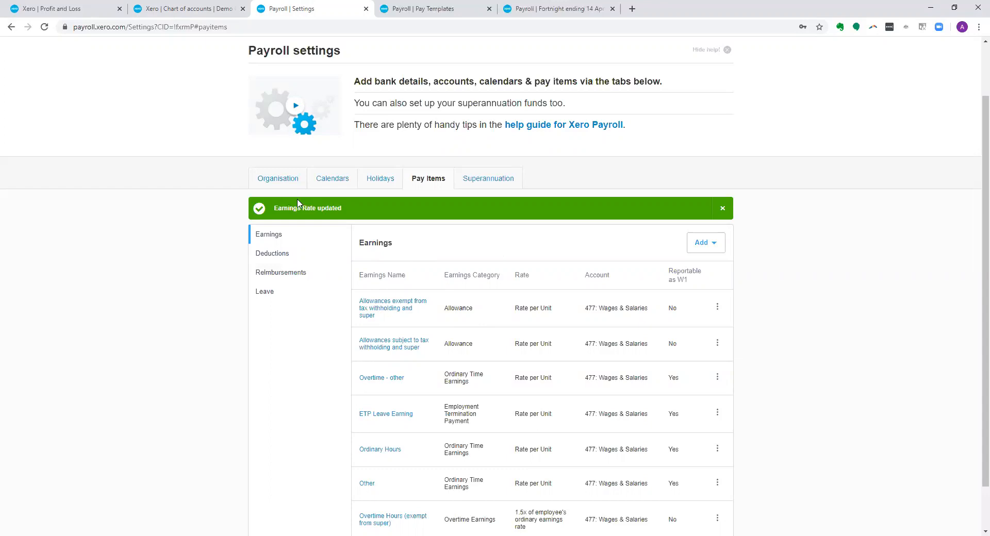
click(272, 179)
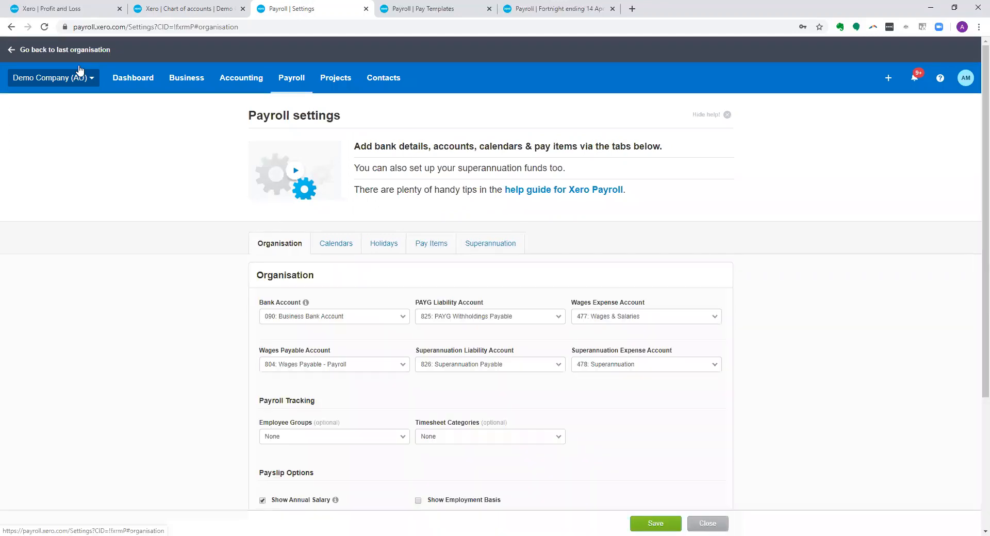
click(44, 29)
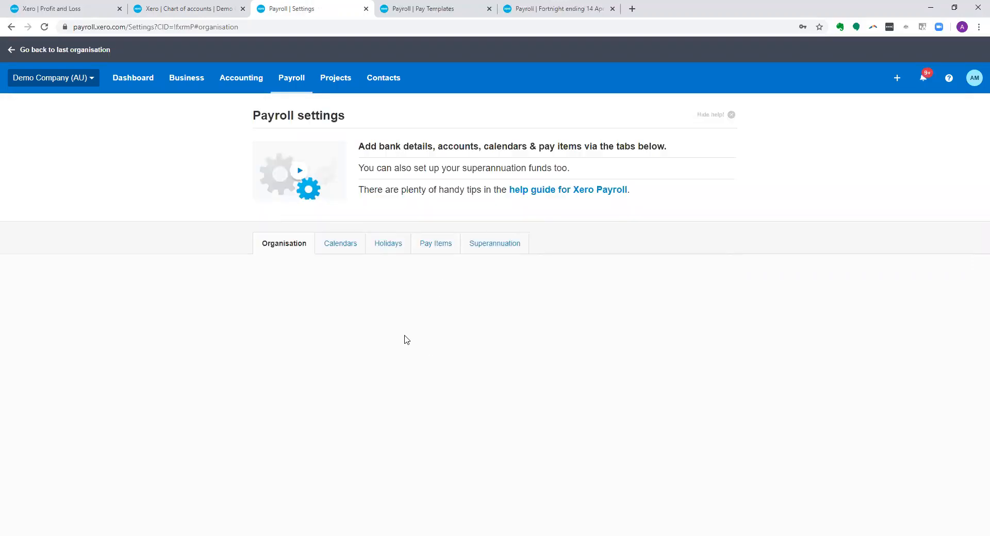
- Start a new Ordinary Time Earnings pay item in the payroll settings and name it Direct Wages
click(428, 248)
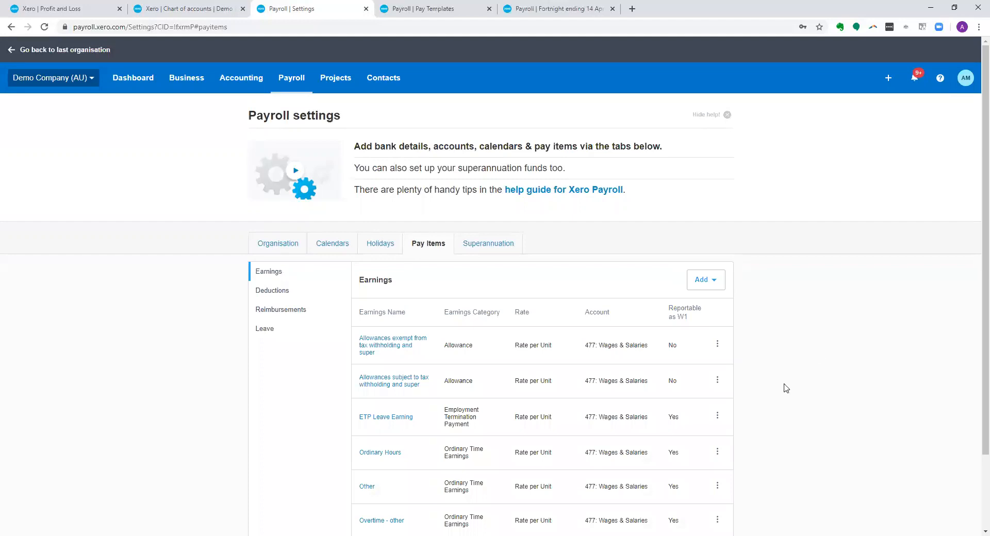
scroll(165, 217, down, 1)
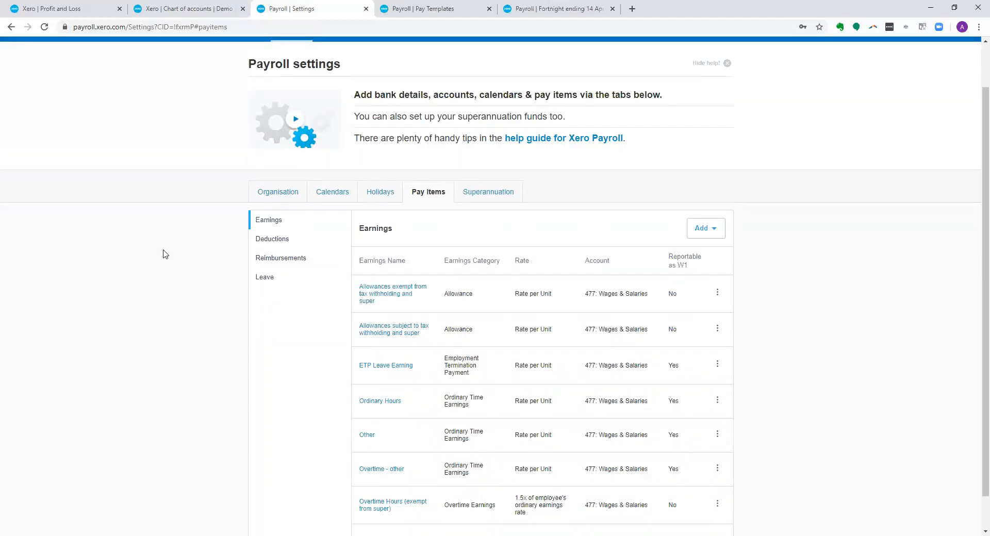
click(714, 237)
click(722, 256)
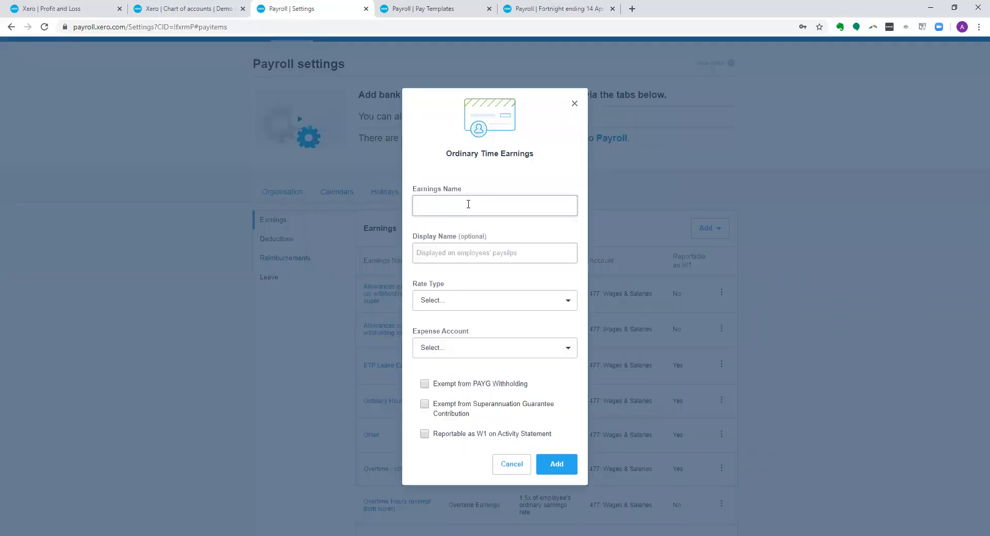
text(Direct Wages)
- Give the new pay item a Rate per Unit type and expense account 414: Direct Wages, make it reportable as W1, and add it
click(484, 304)
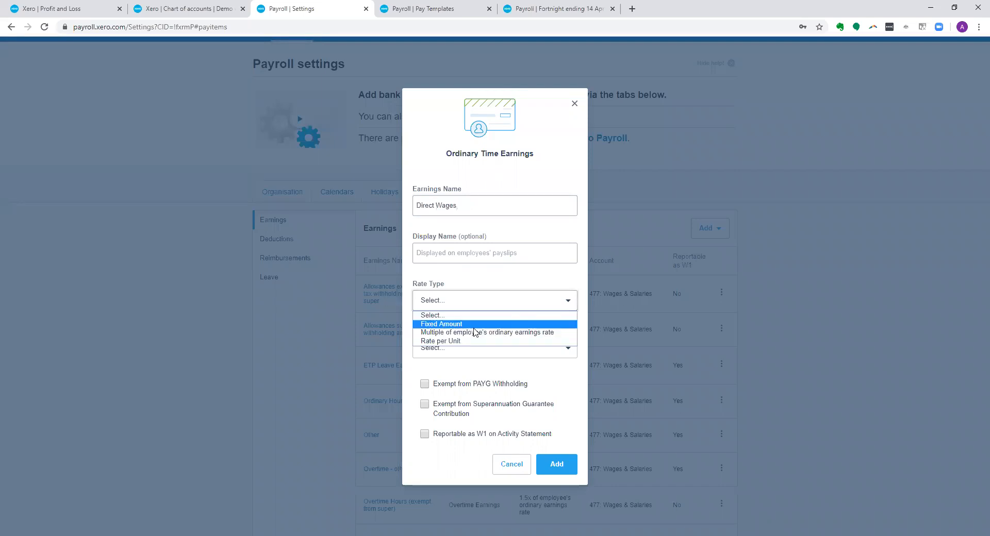
click(464, 341)
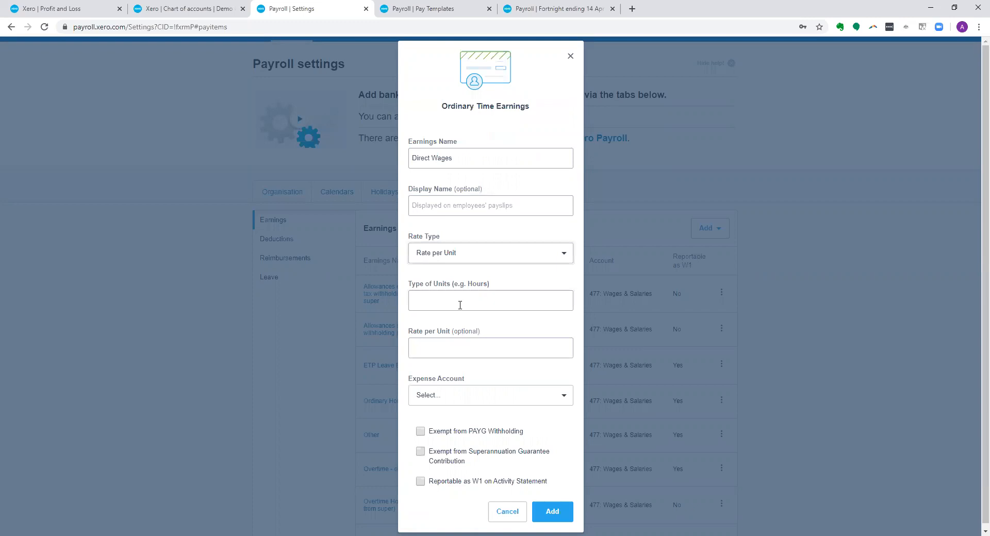
click(485, 400)
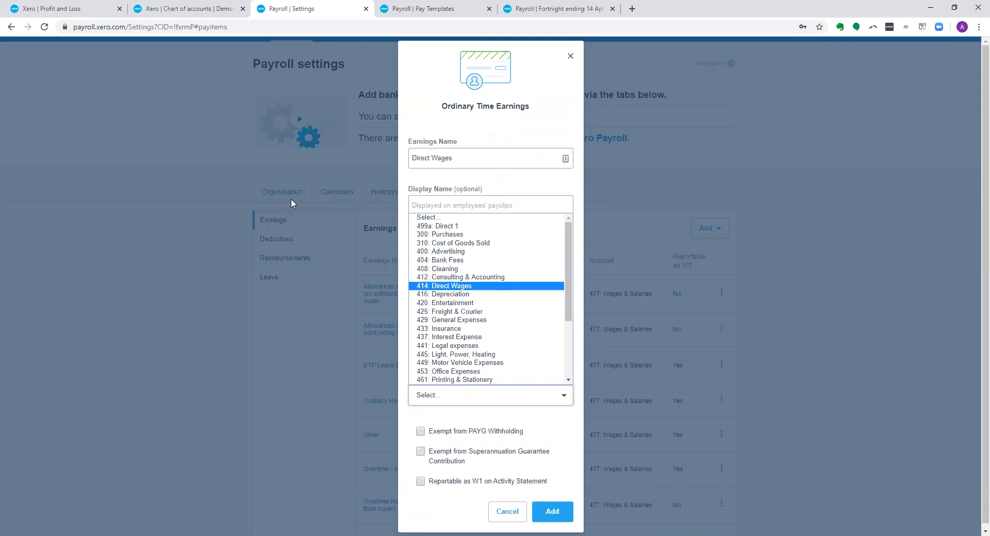
click(477, 288)
click(419, 483)
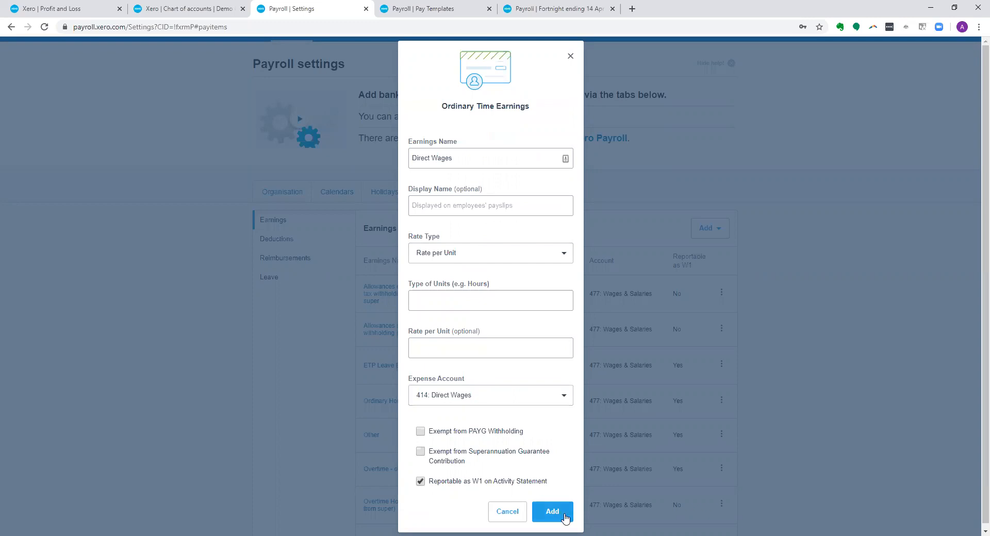
click(566, 518)
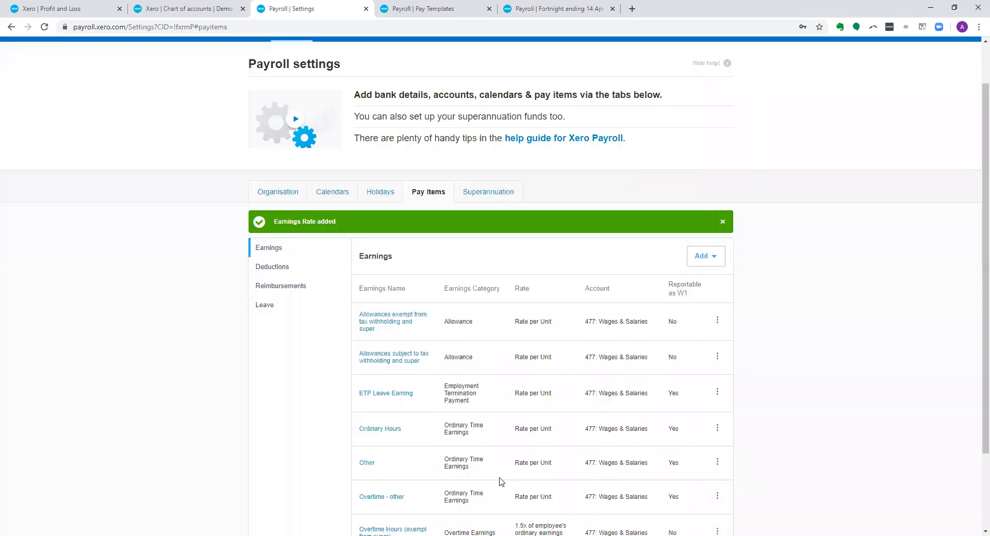
scroll(452, 463, down, 2)
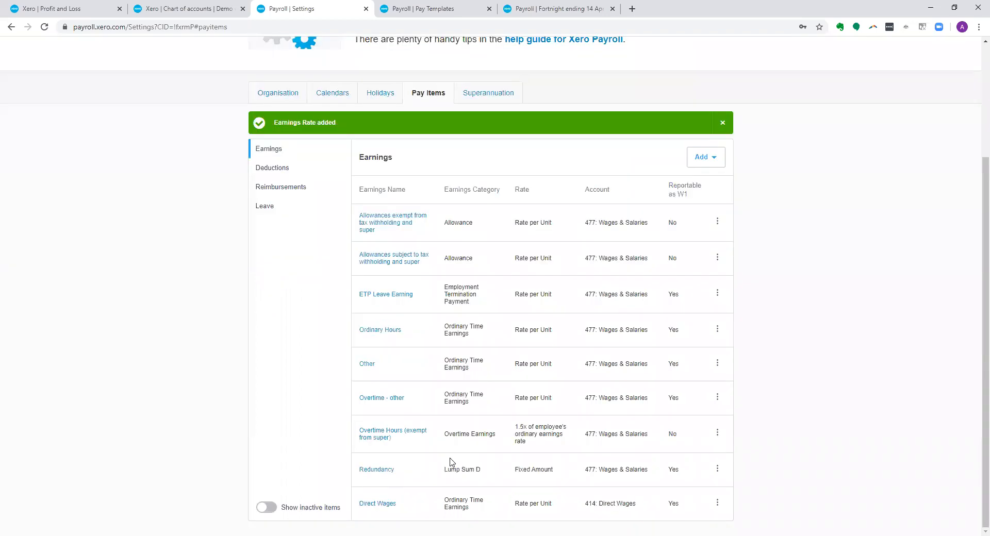
- Set the employee's ordinary earnings rate to Direct Wages in the employment details and save
click(434, 10)
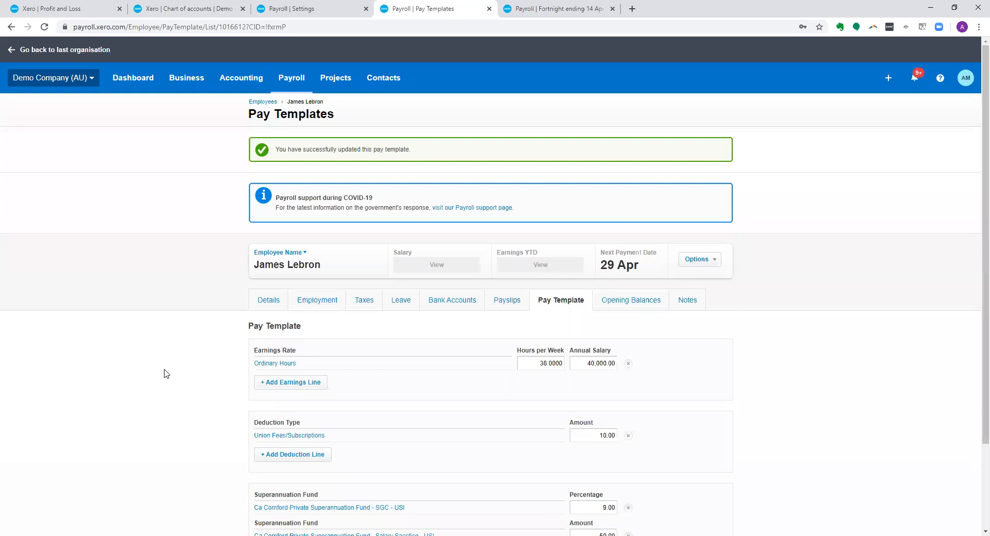
click(324, 302)
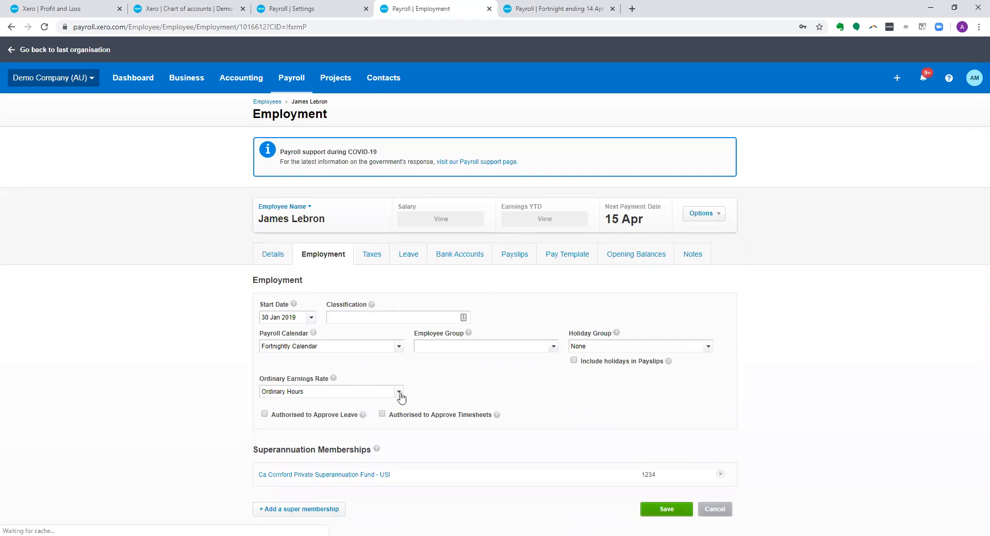
click(383, 395)
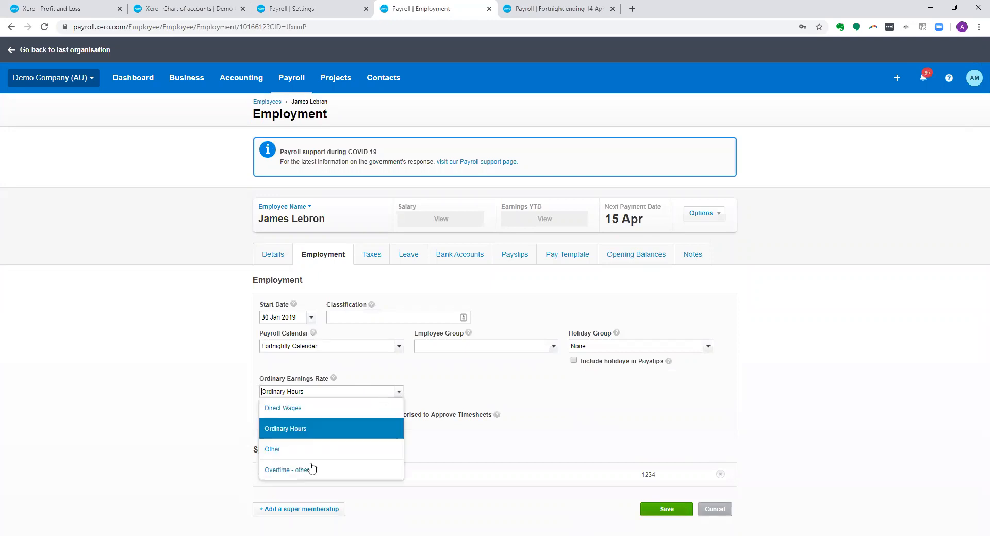
click(307, 409)
click(669, 510)
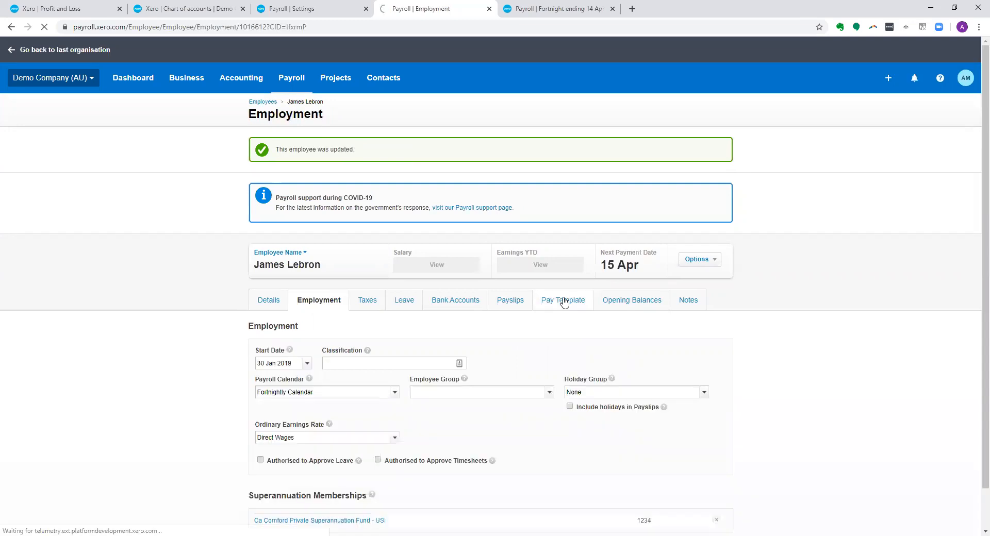
- Change the Ordinary Hours earnings line in the employee's pay template to Direct Wages and save the template
click(565, 303)
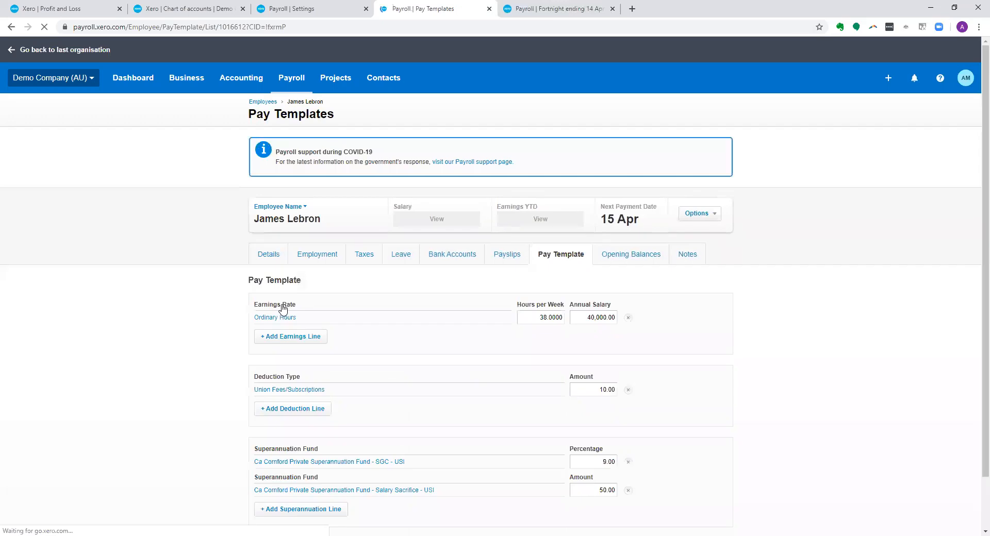
click(280, 319)
click(544, 266)
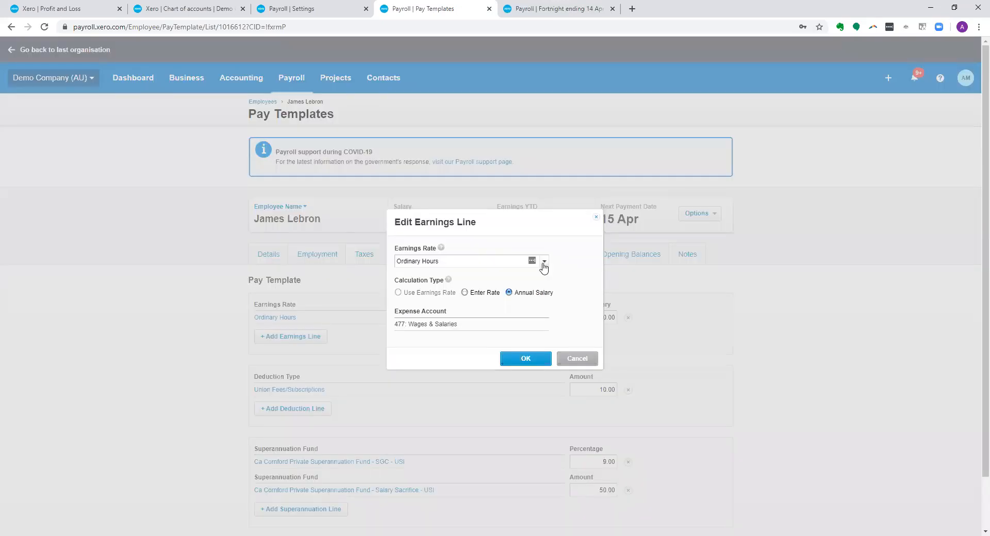
click(463, 323)
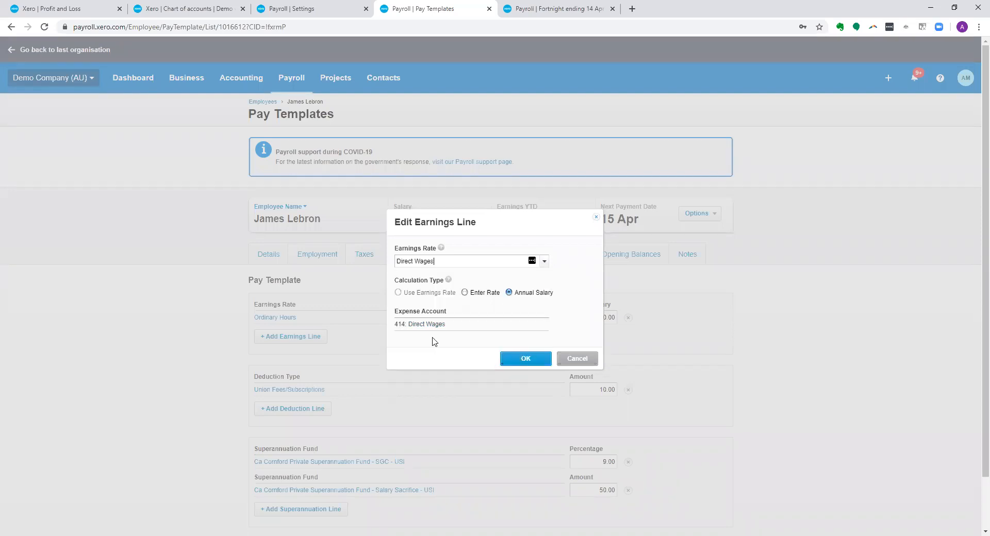
click(518, 359)
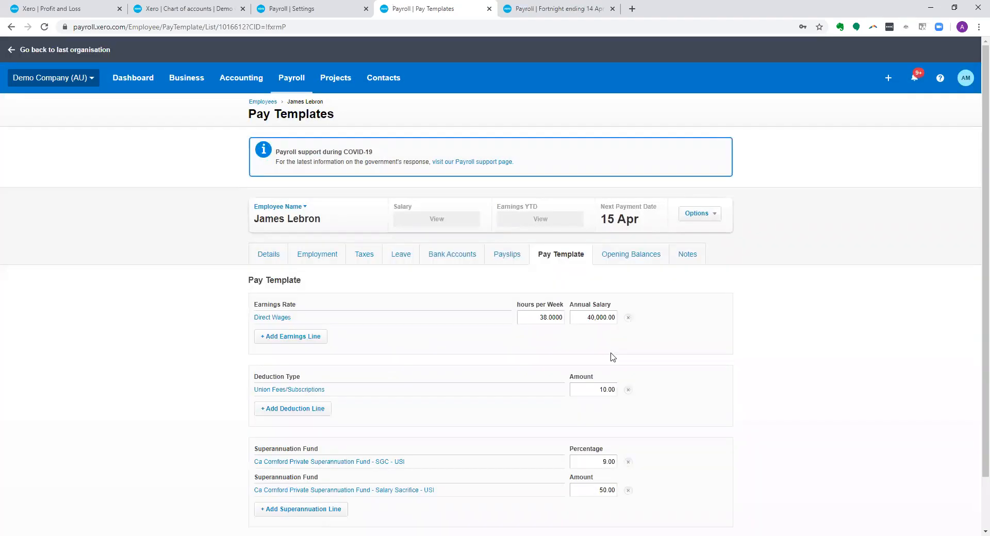
scroll(655, 503, down, 1)
click(655, 511)
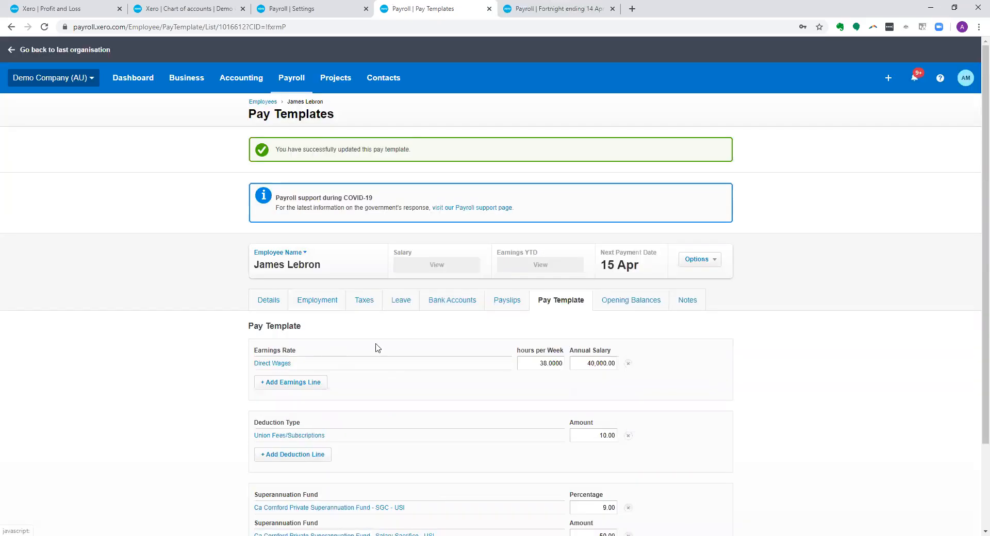
- Reset the draft pay run for the fortnight ending 14 Apr 2020 and confirm the reset
click(565, 8)
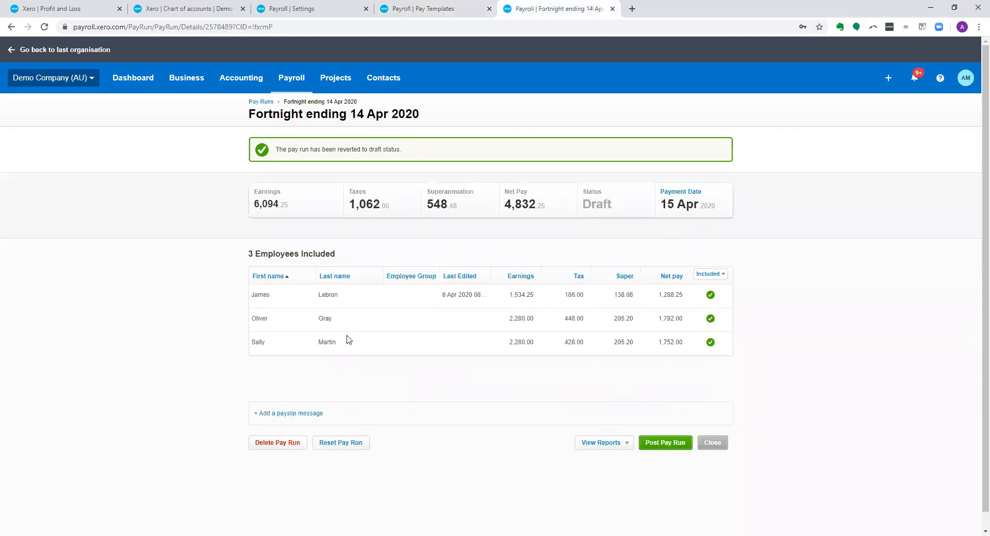
click(355, 447)
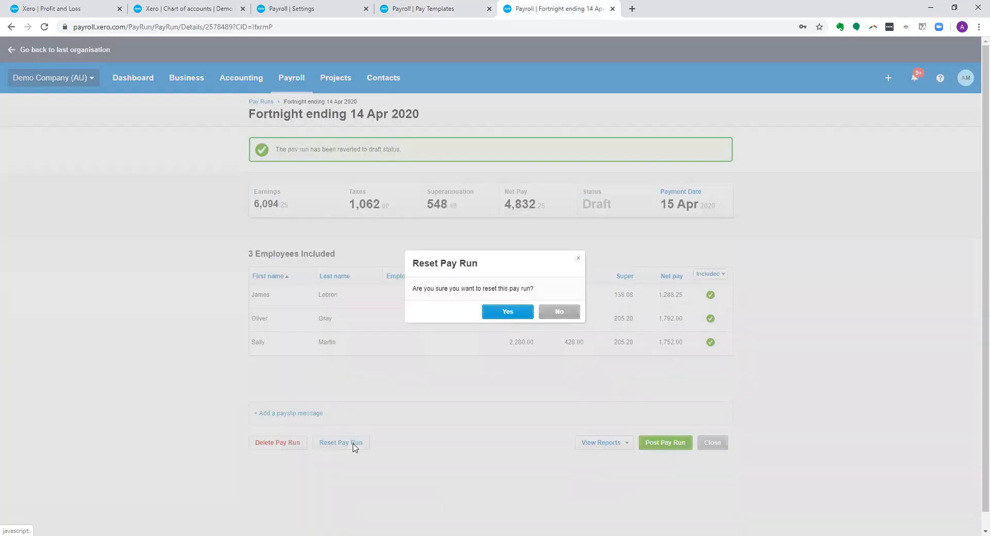
click(490, 313)
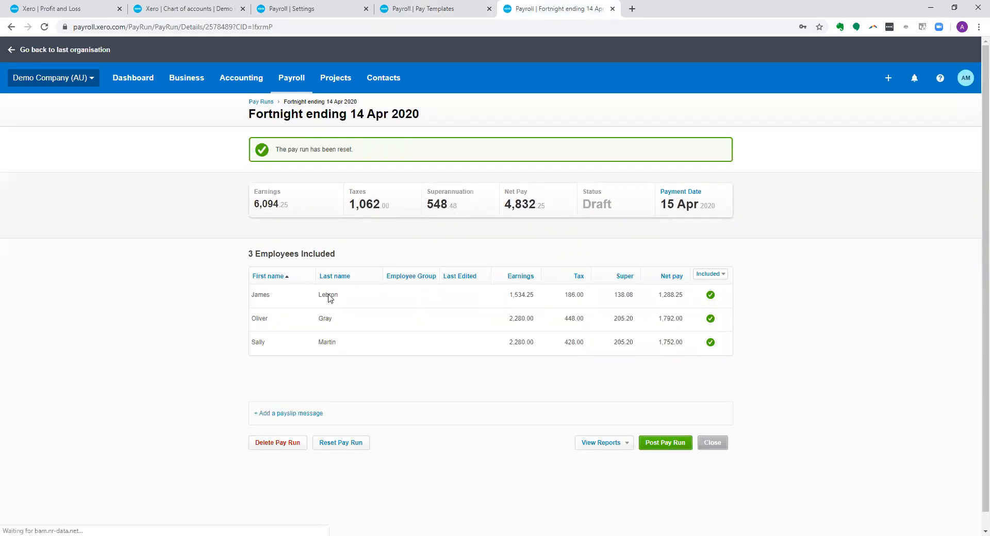
- Review the payslip of the employee on Direct Wages in the pay run and save it
click(330, 298)
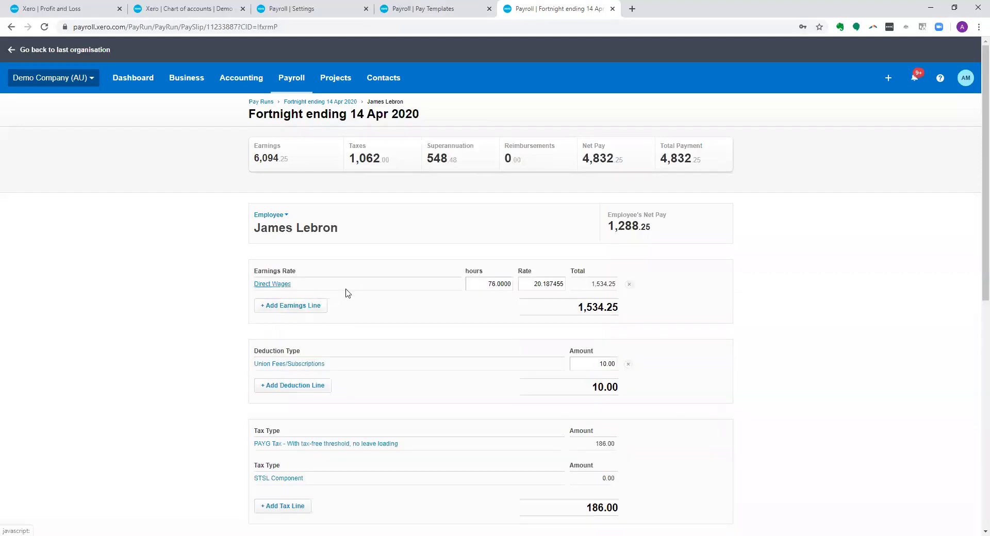
scroll(407, 354, down, 4)
scroll(602, 511, down, 5)
click(602, 511)
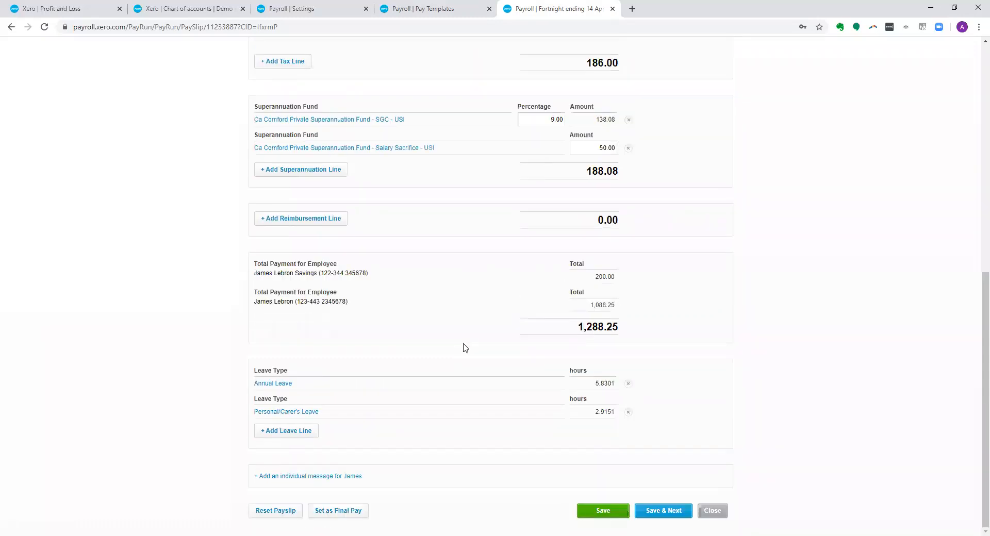
- Post the pay run for the fortnight ending 14 Apr 2020 and confirm the posting
scroll(463, 345, up, 7)
scroll(463, 347, up, 2)
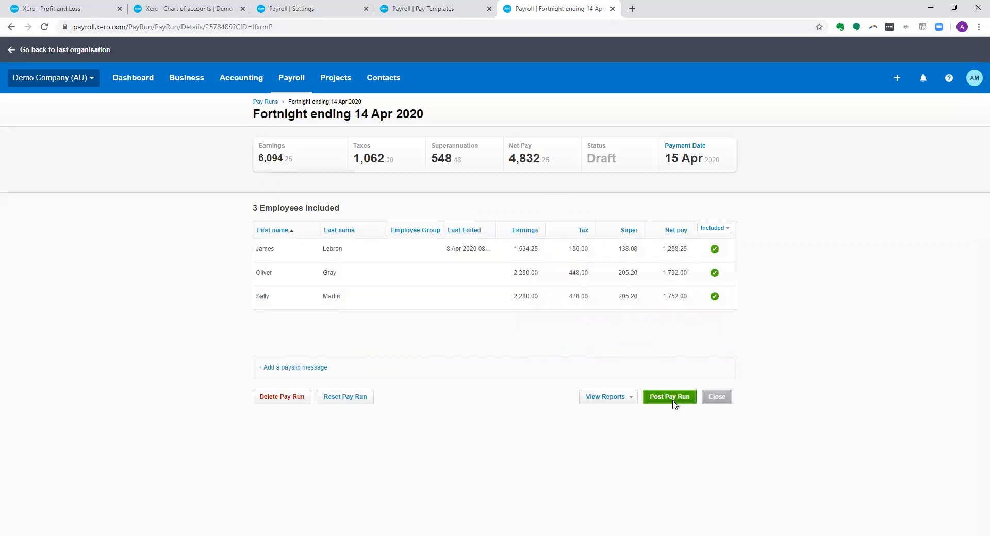
click(672, 400)
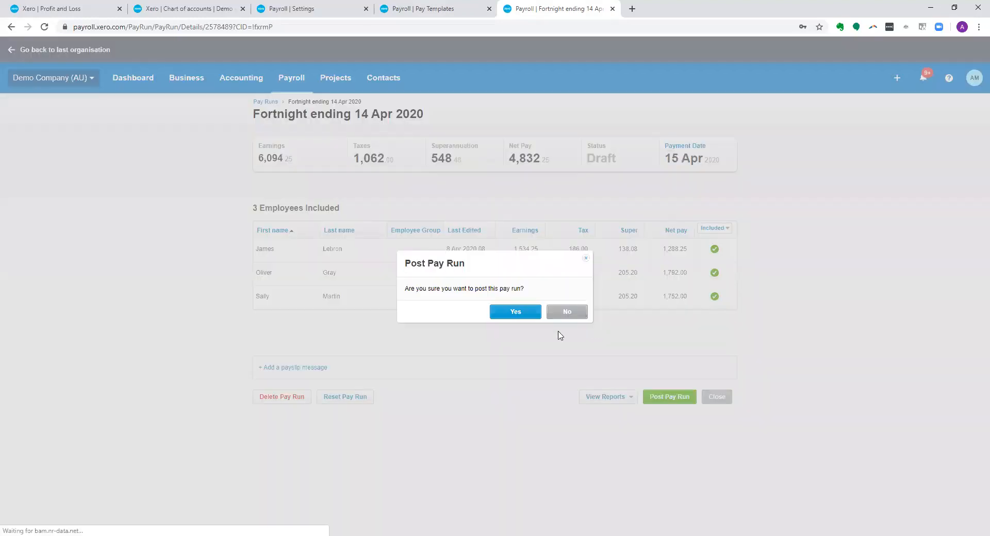
click(518, 313)
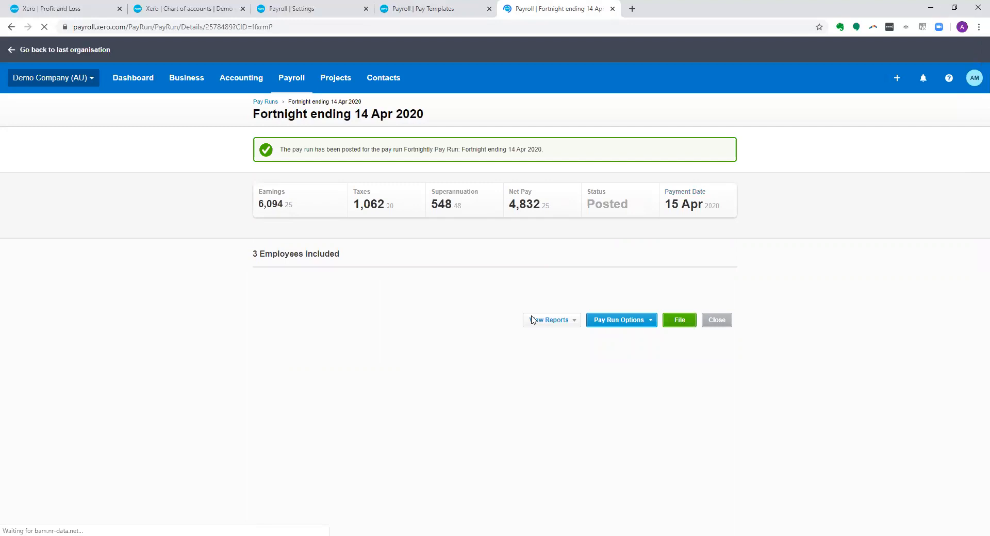
- Update the Profit and Loss report for this financial year and check the wages under Cost of Sales and Operating Expenses
click(49, 9)
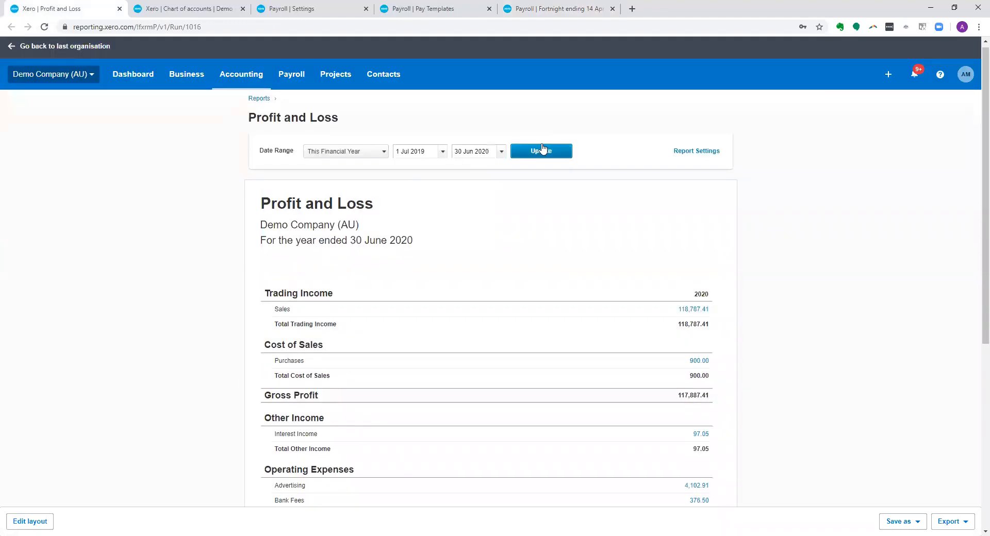
click(535, 155)
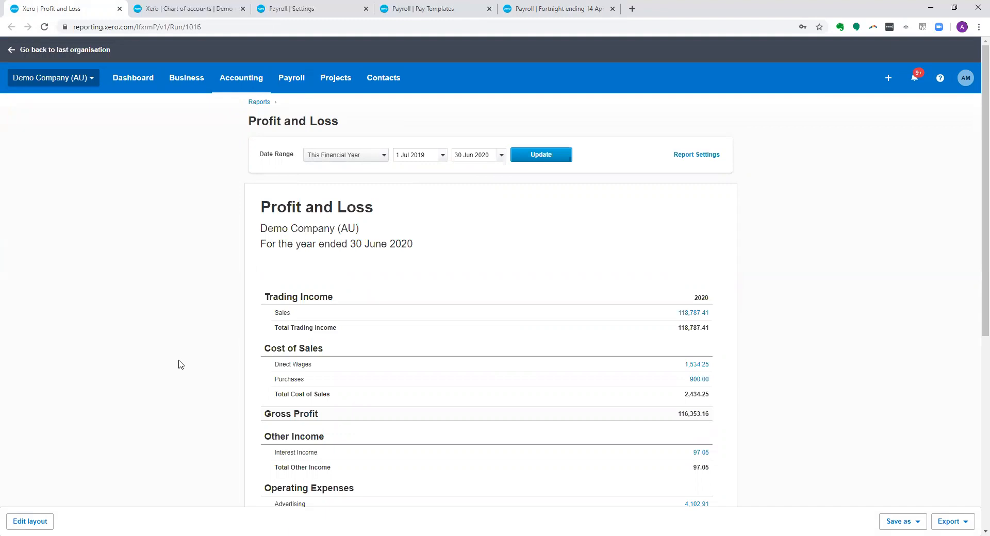
scroll(201, 358, down, 1)
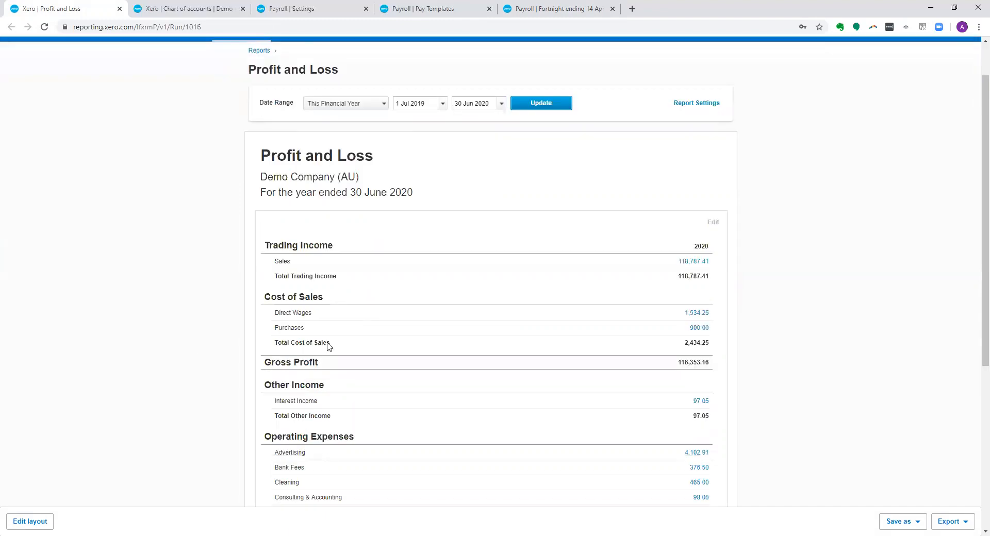
scroll(327, 463, down, 5)
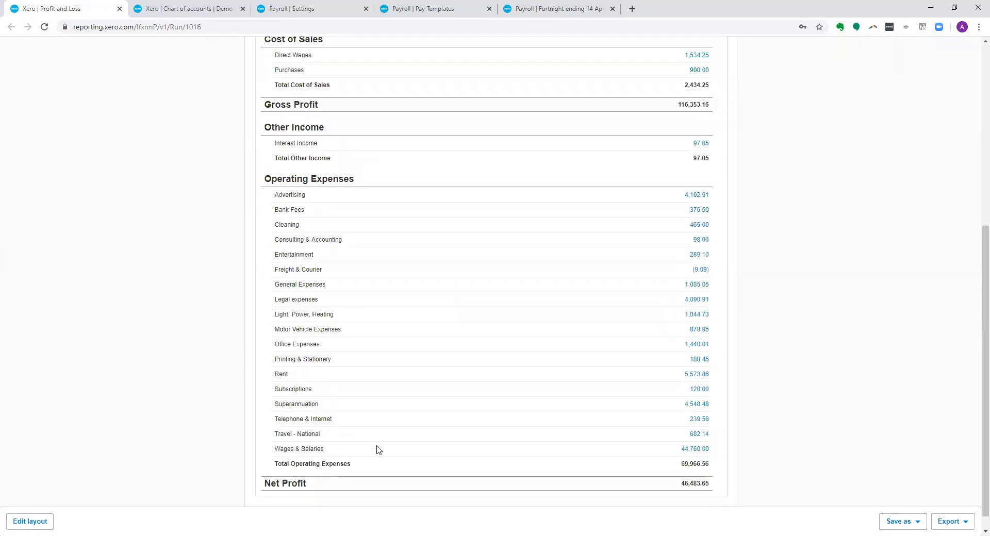
scroll(378, 450, up, 4)
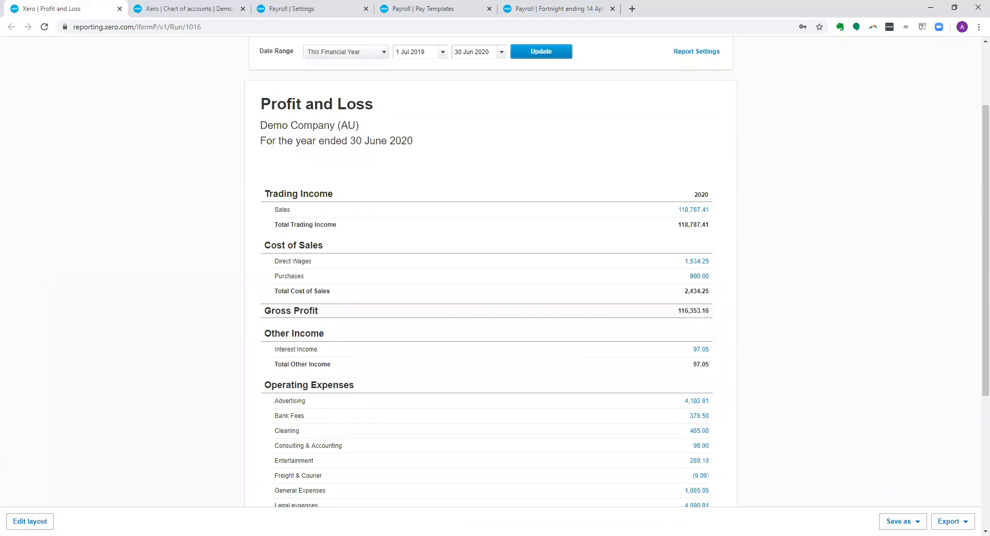